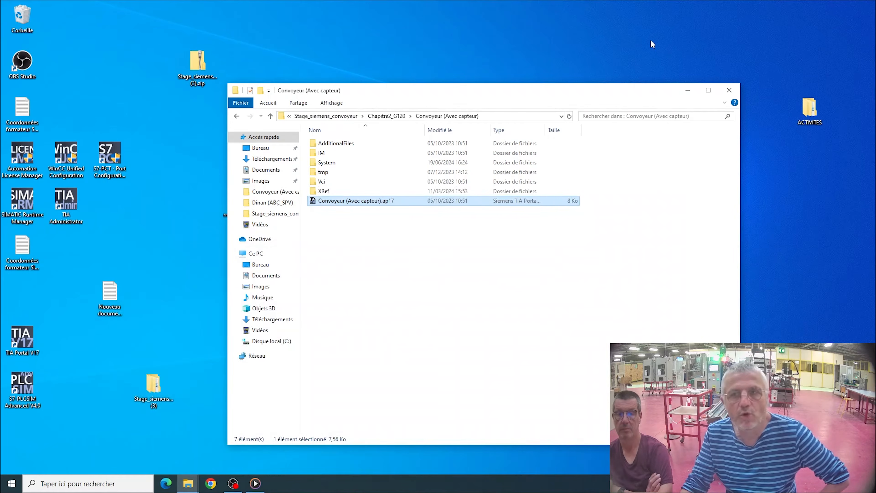
Step: Open the project Convoyeur (Avec capteur).ap17 from the Chapitre2_G120 folder in Stage_siemens_convoyeur (3) and acknowledge the device configuration update
left_click(687, 91)
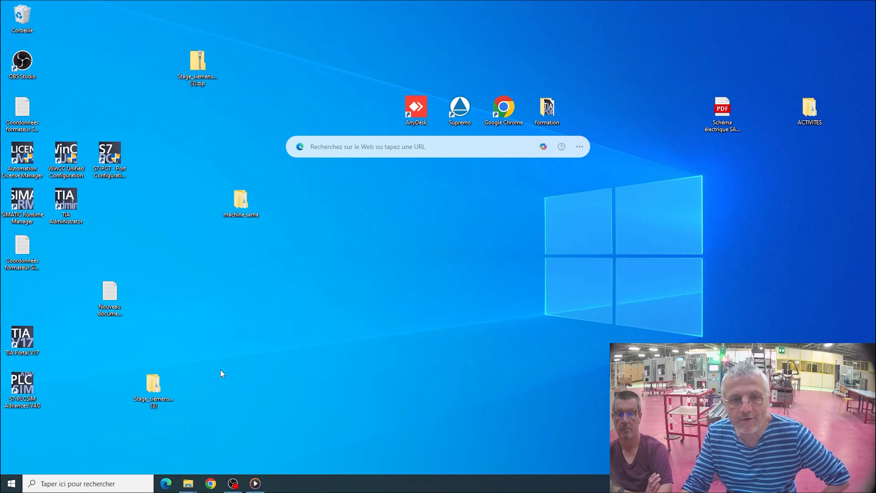
double_click(153, 390)
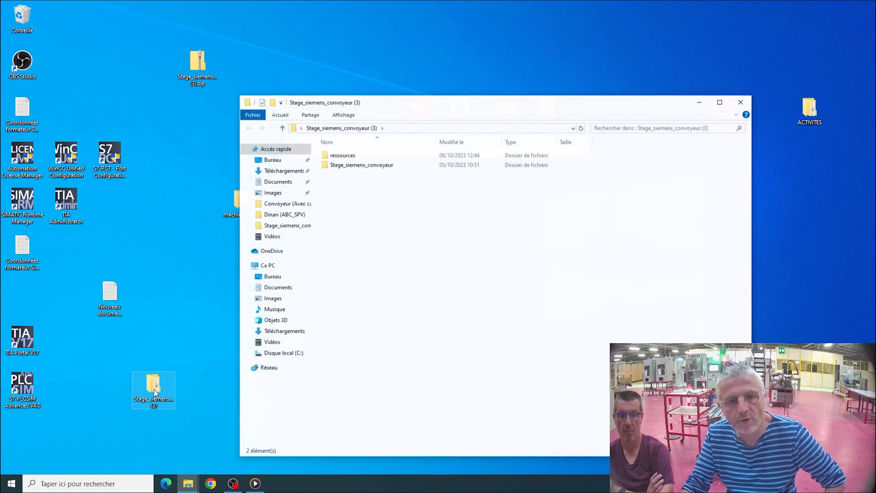
double_click(368, 167)
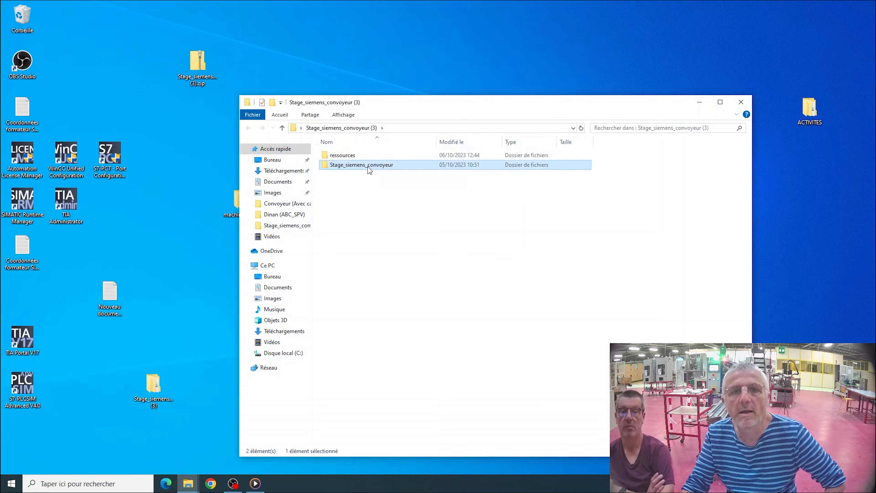
double_click(362, 156)
double_click(362, 158)
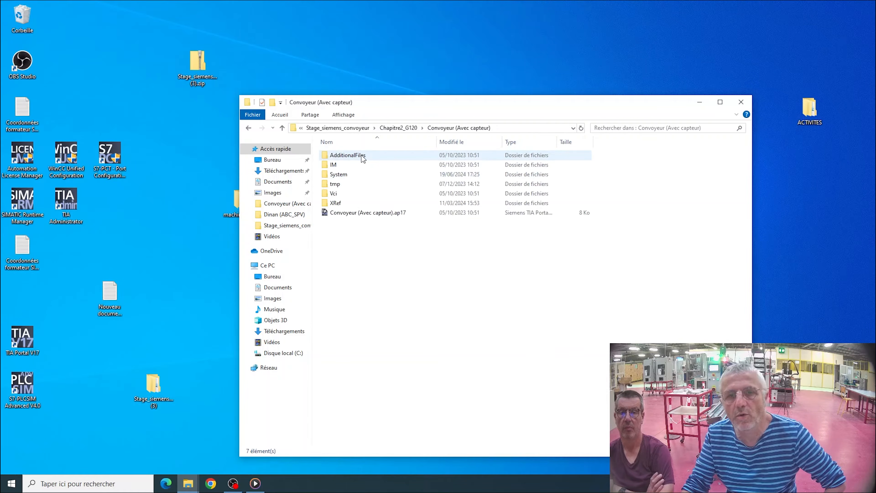
double_click(356, 213)
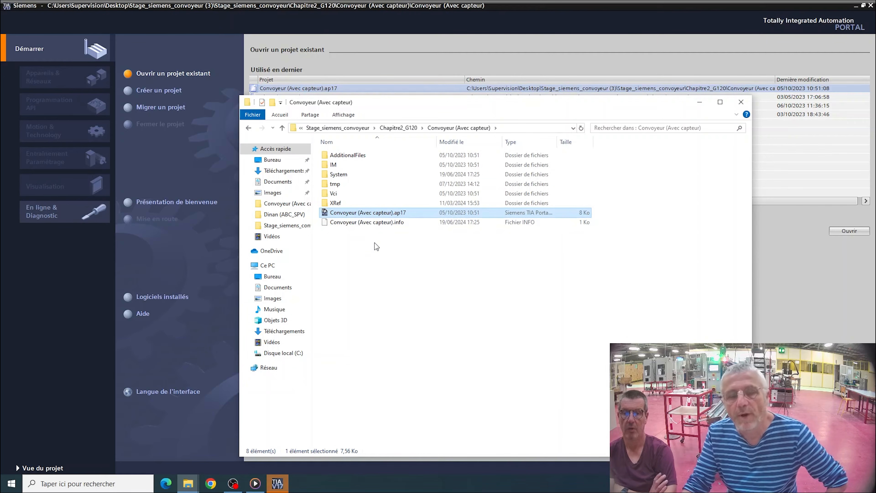
left_click(211, 319)
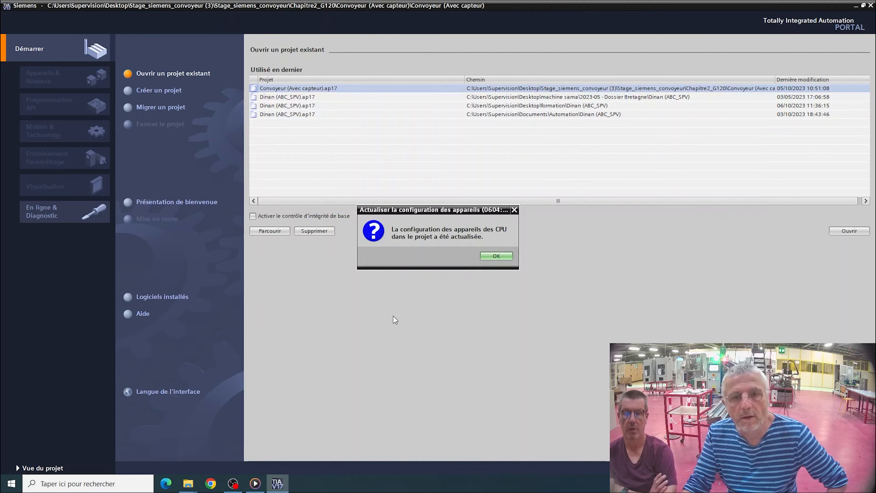
left_click(500, 258)
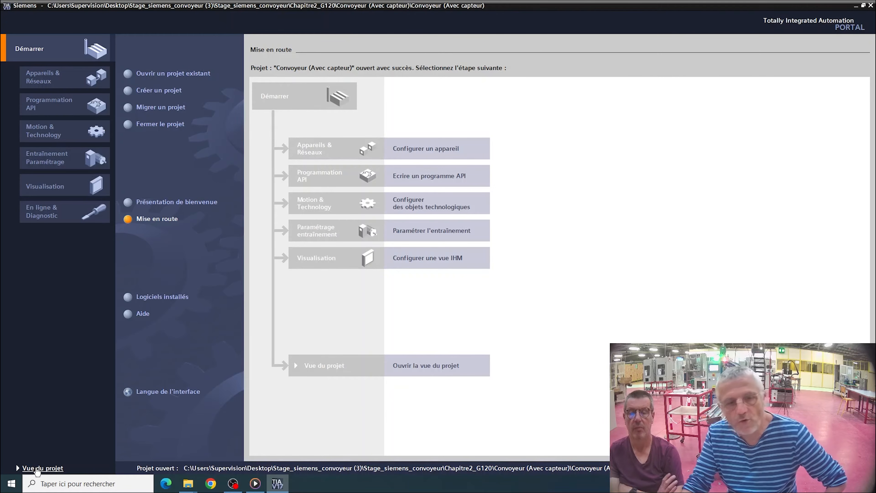
Step: Switch to the project view and add a new trace under the Convoyeur CPU 1215C DC/DC/DC
left_click(38, 469)
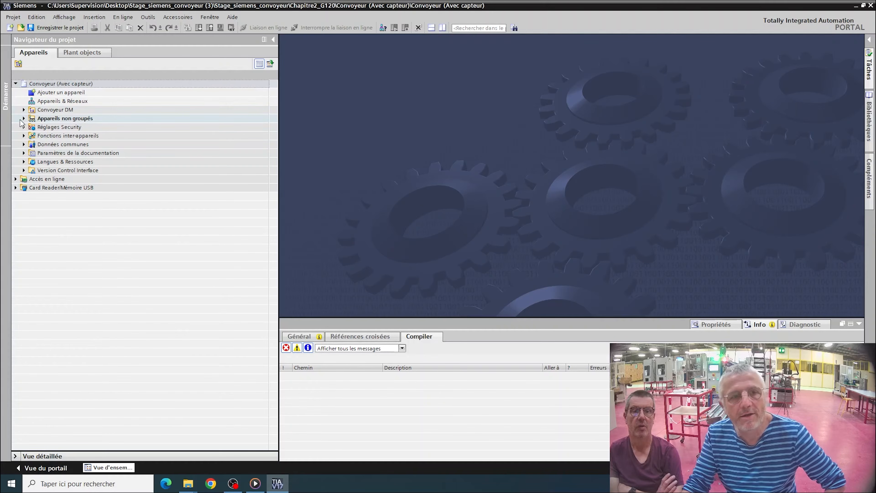
left_click(24, 109)
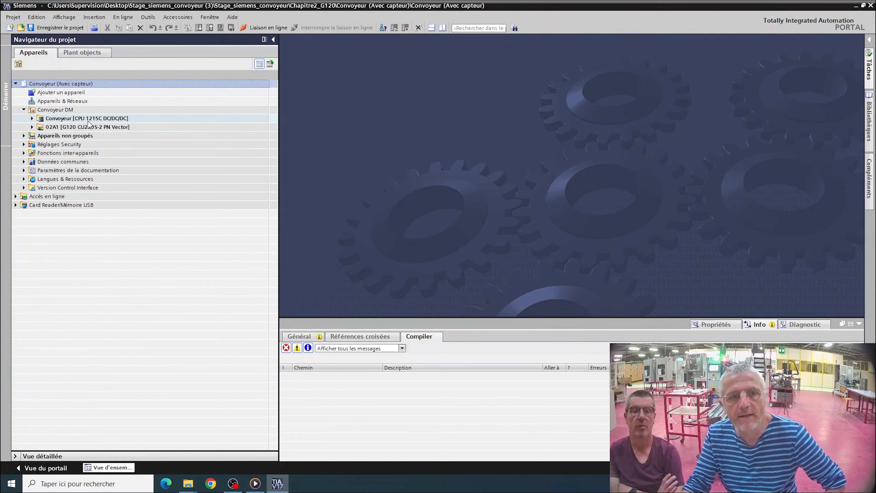
left_click(32, 118)
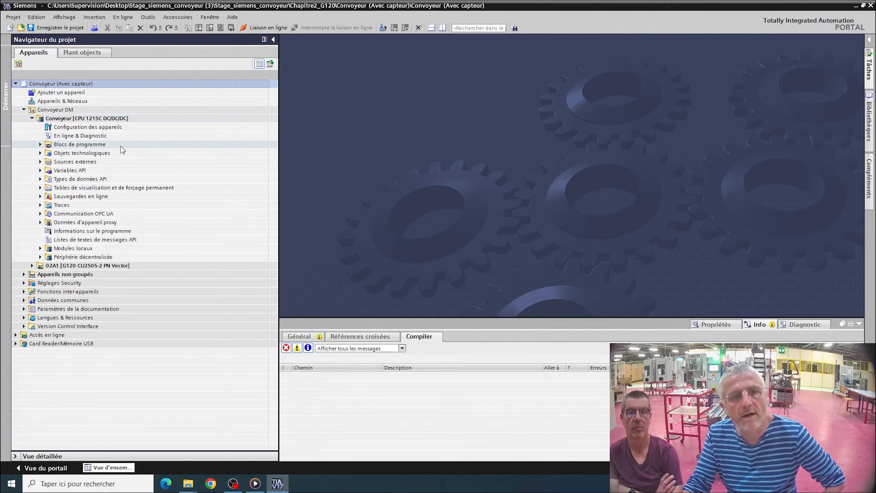
left_click(48, 206)
left_click(40, 205)
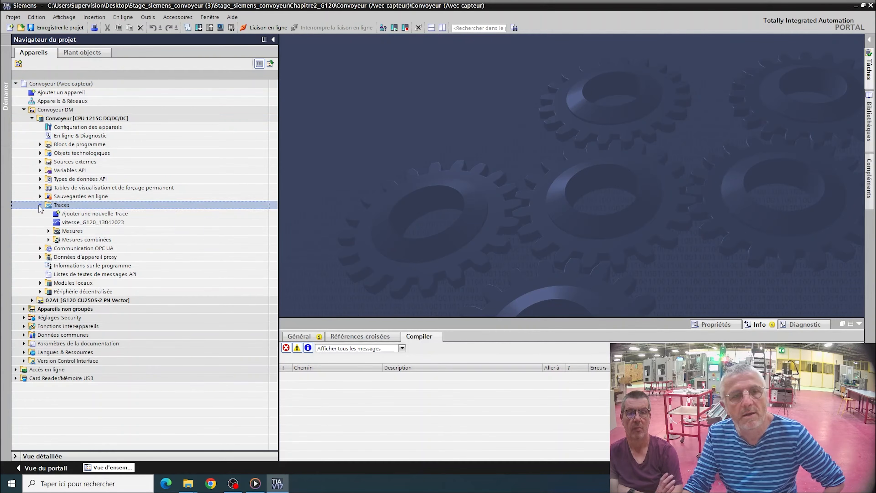
left_click(89, 215)
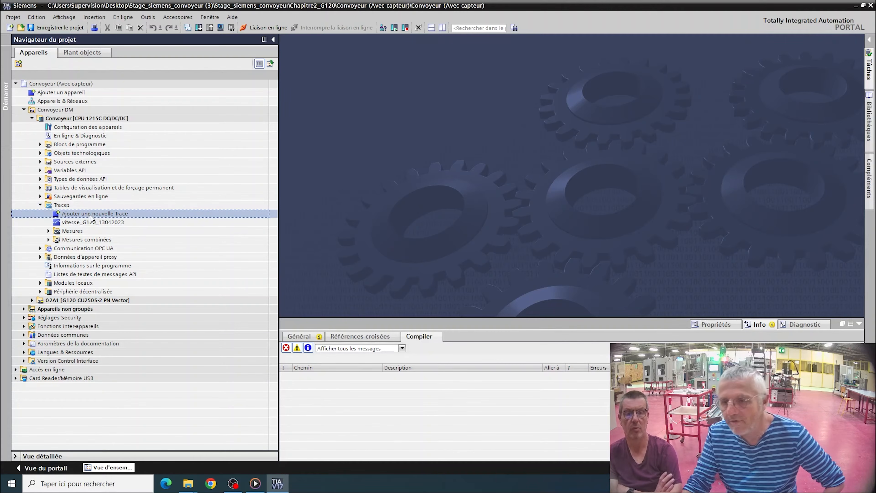
double_click(90, 215)
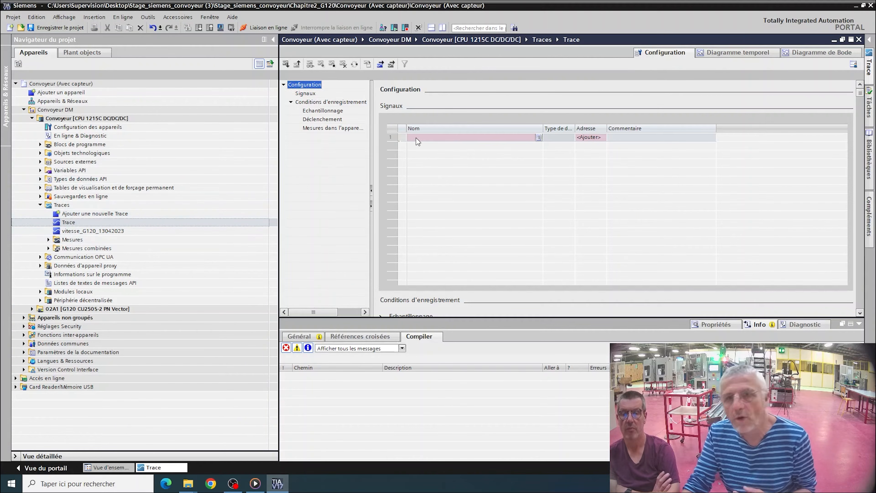
Step: Add "DB Variateur"."Vitesse Variateur (tr/min)" as the first signal of the new trace
left_click(425, 137)
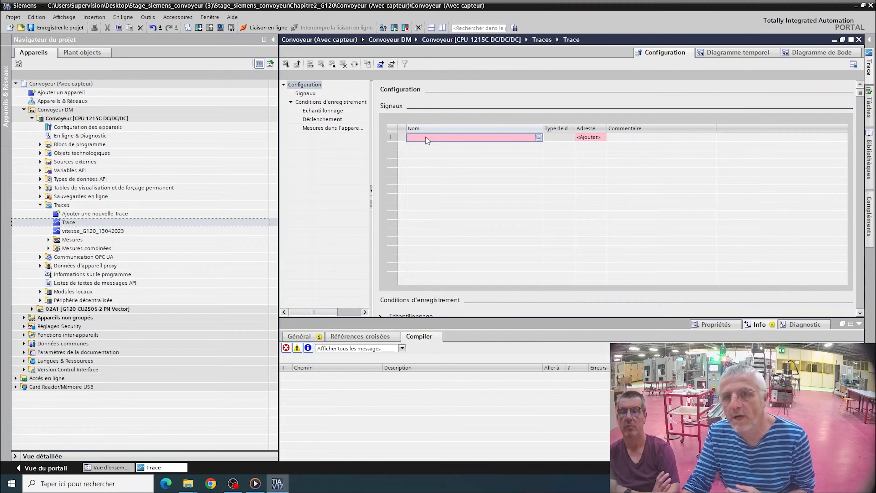
left_click(539, 137)
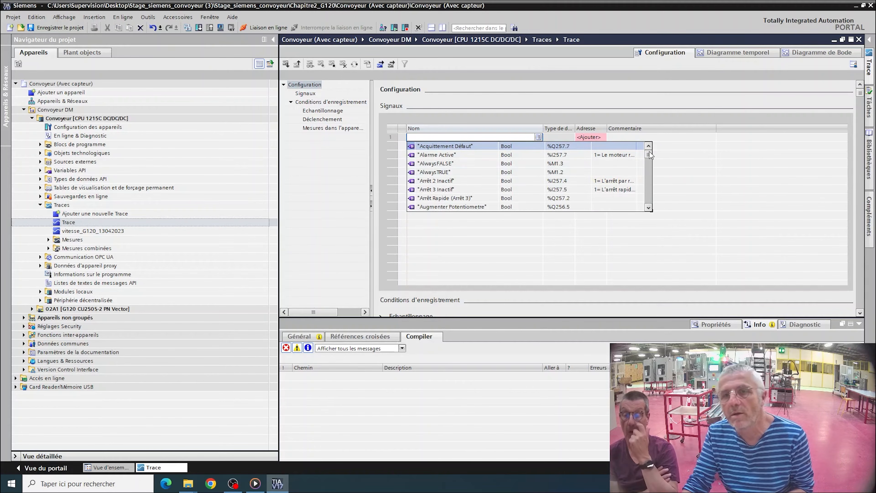
left_click(455, 136)
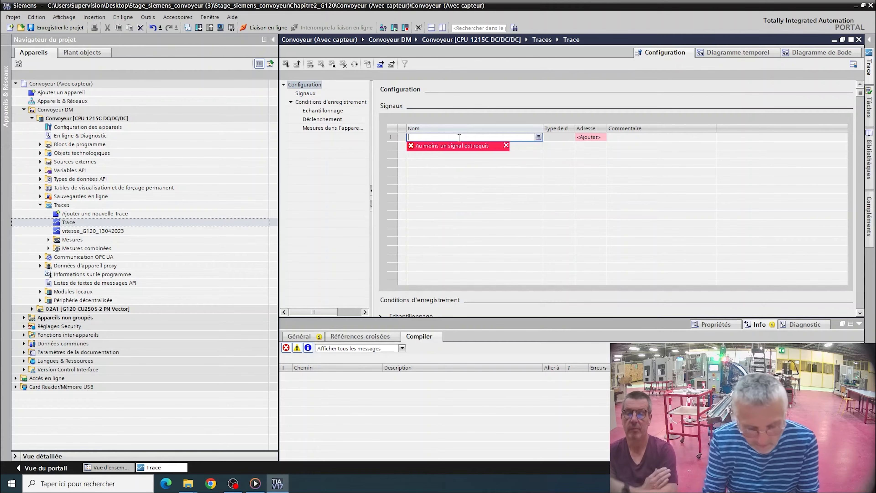
type("DB")
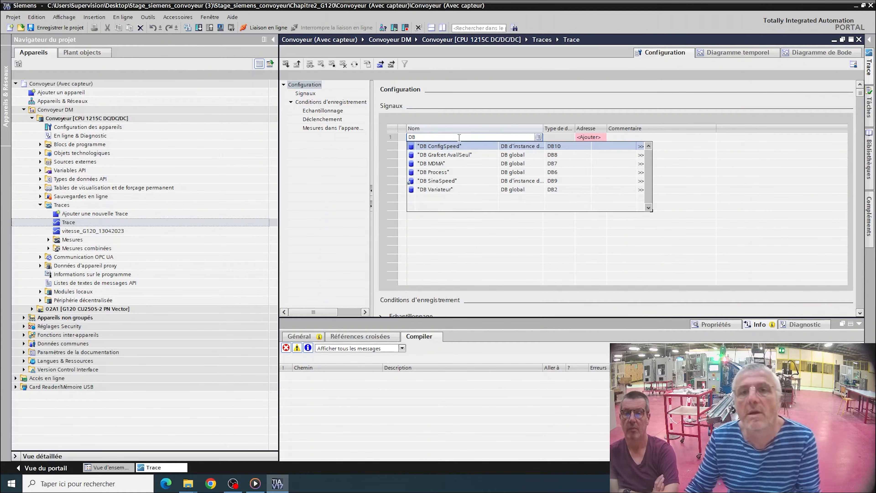
left_click(435, 190)
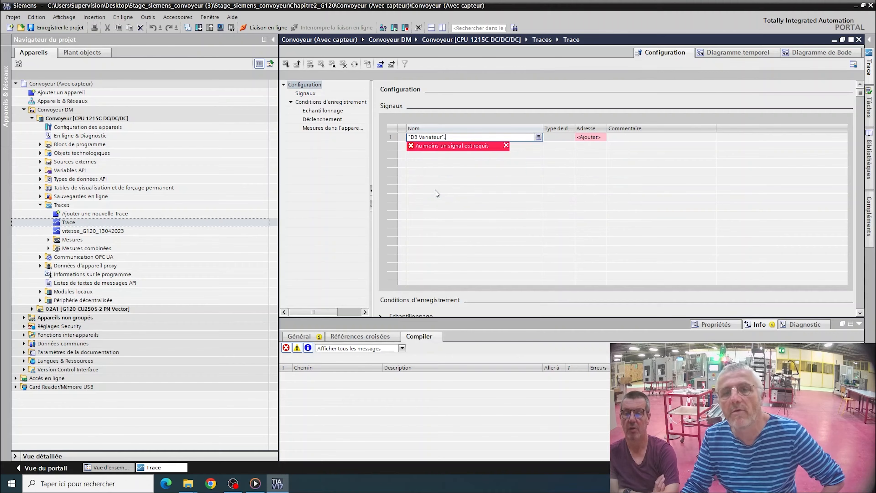
left_click(460, 162)
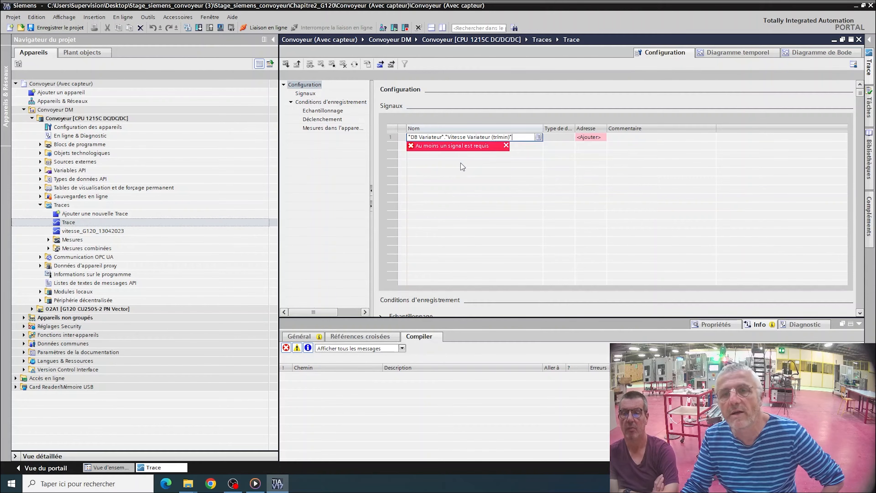
key("Return")
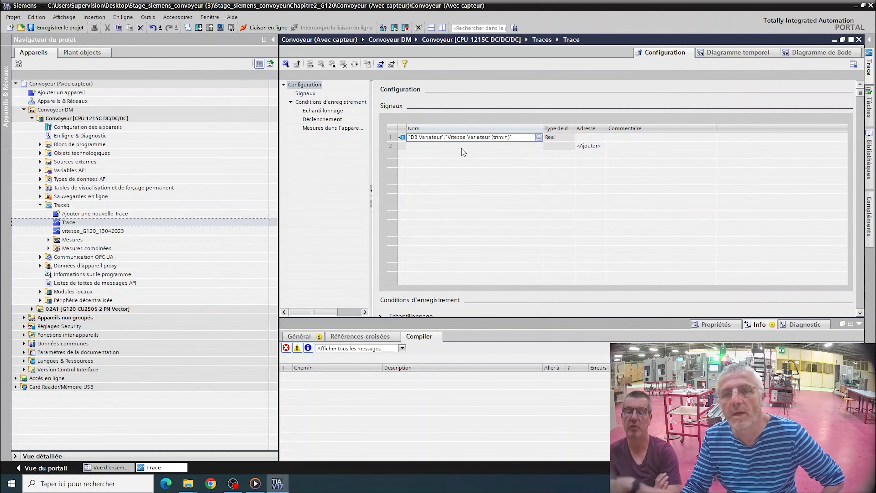
Step: Add the conveyor entry sensor input %I1.0 as the second signal of the trace
left_click(445, 146)
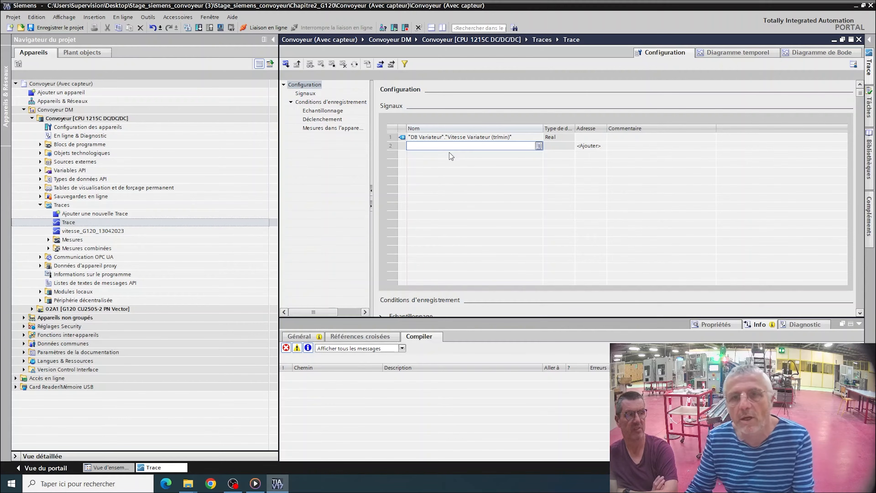
left_click(462, 145)
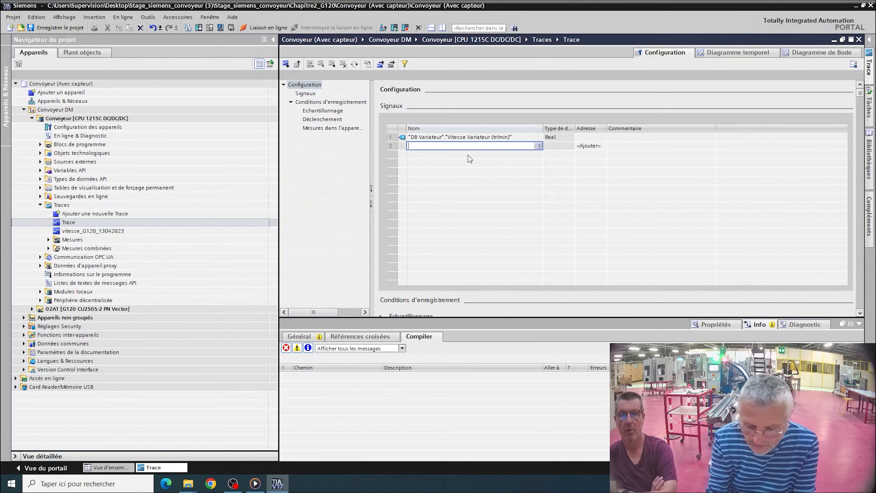
type("%")
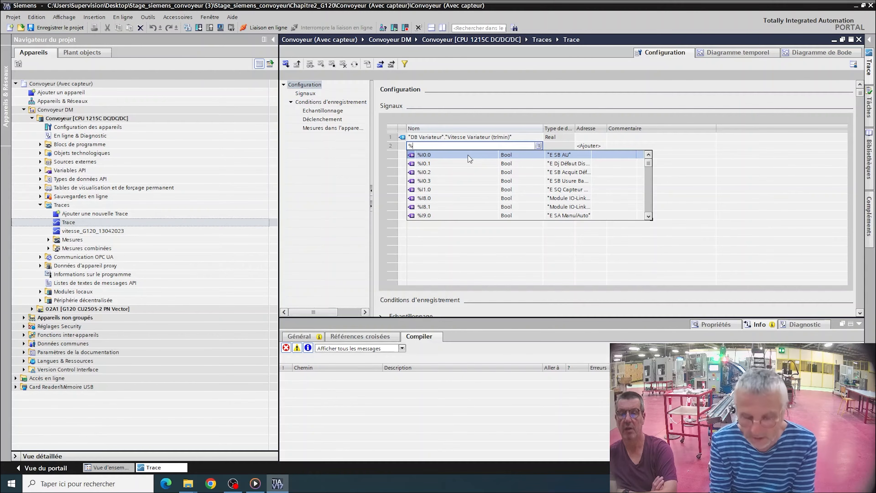
type("I1.0")
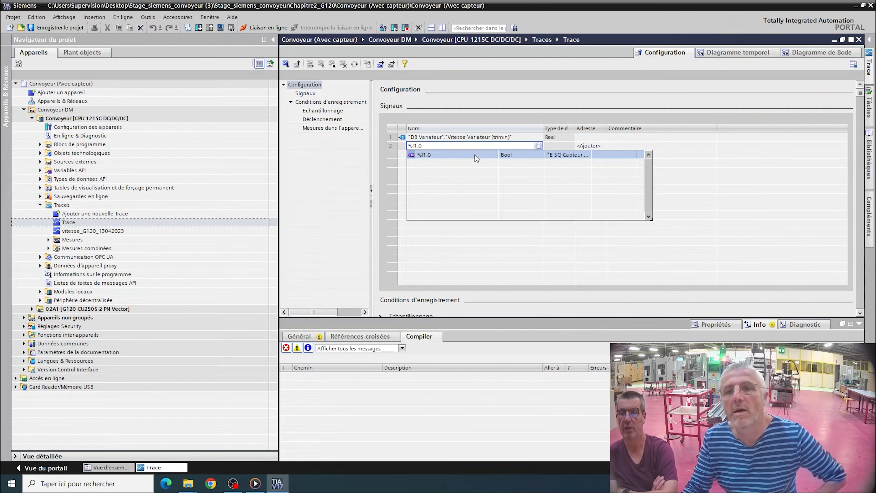
left_click(475, 155)
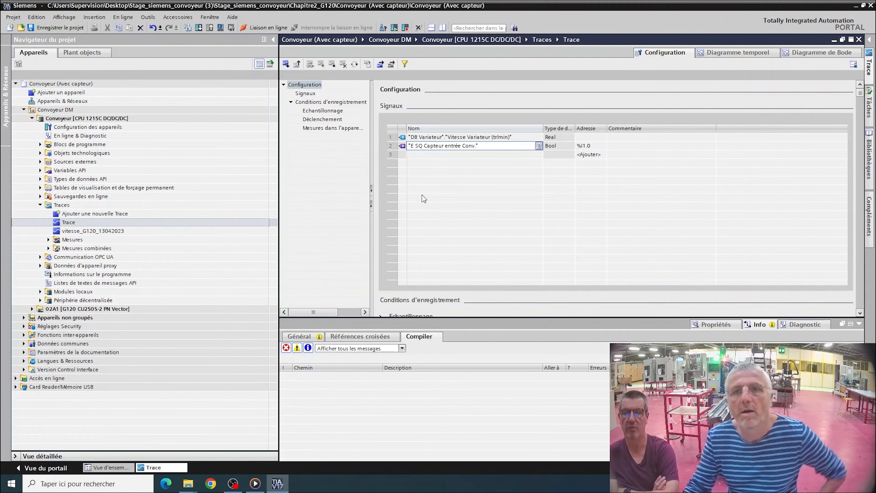
Step: Set the trace's recording duration to 5000 measurement points and review the sampling settings
left_click(336, 103)
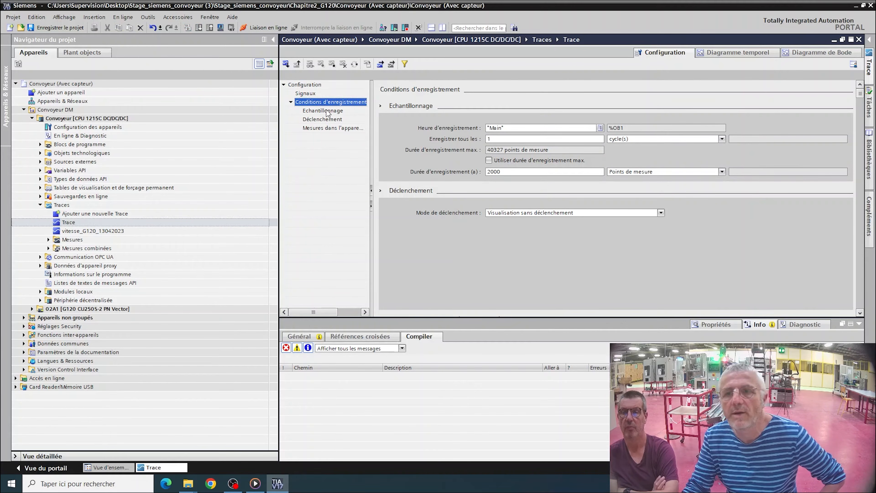
left_click(527, 172)
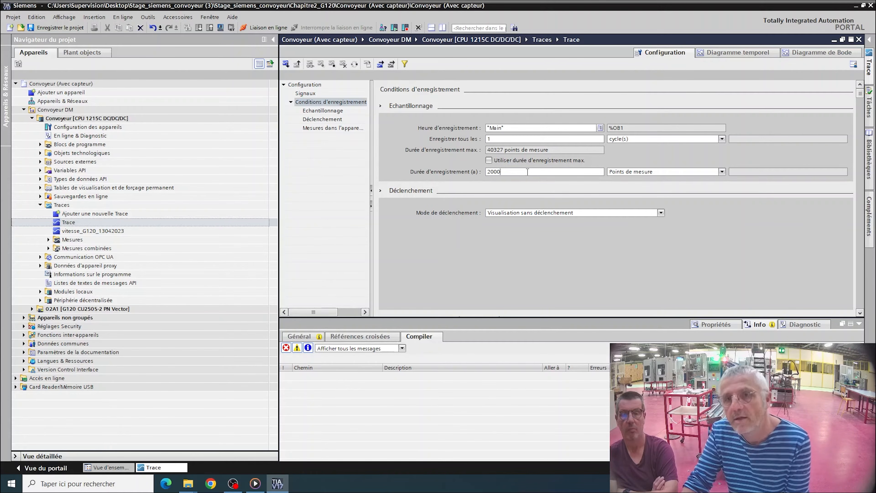
left_click_drag(527, 172, 484, 172)
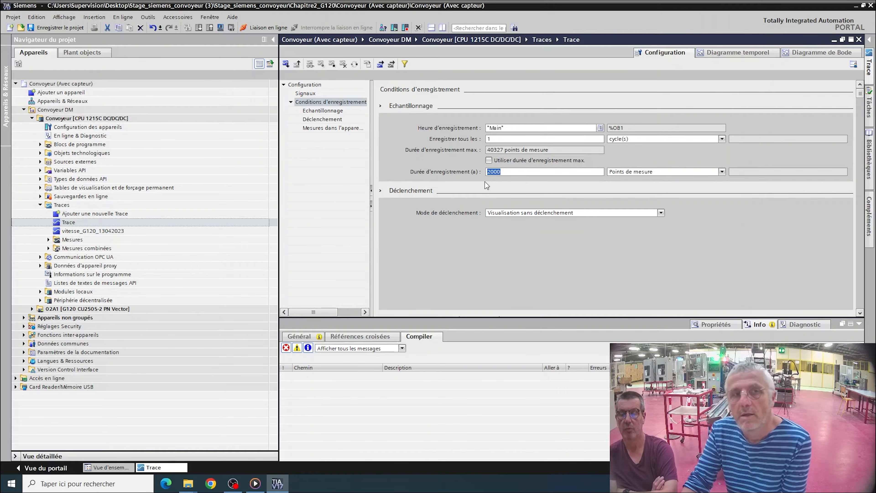
type("5")
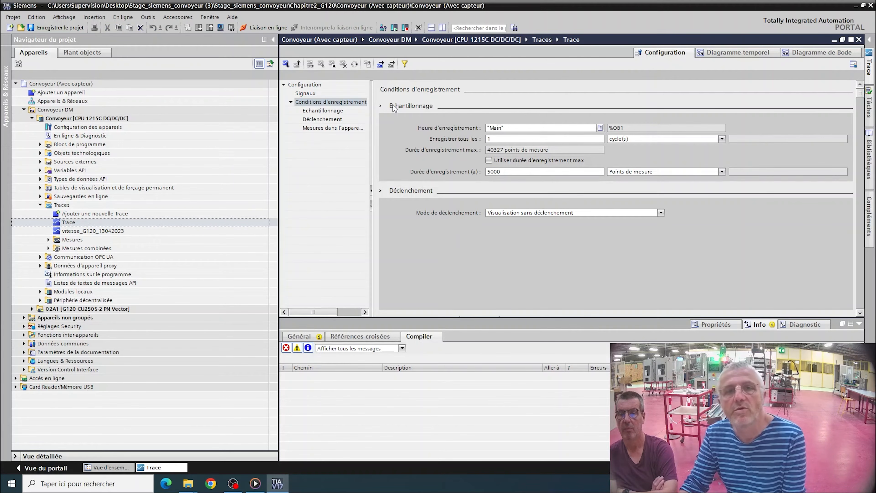
left_click(330, 111)
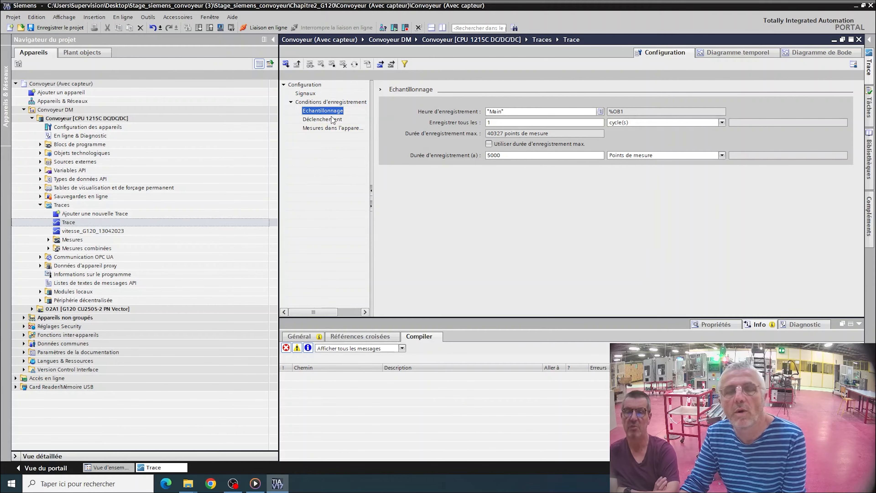
left_click(338, 103)
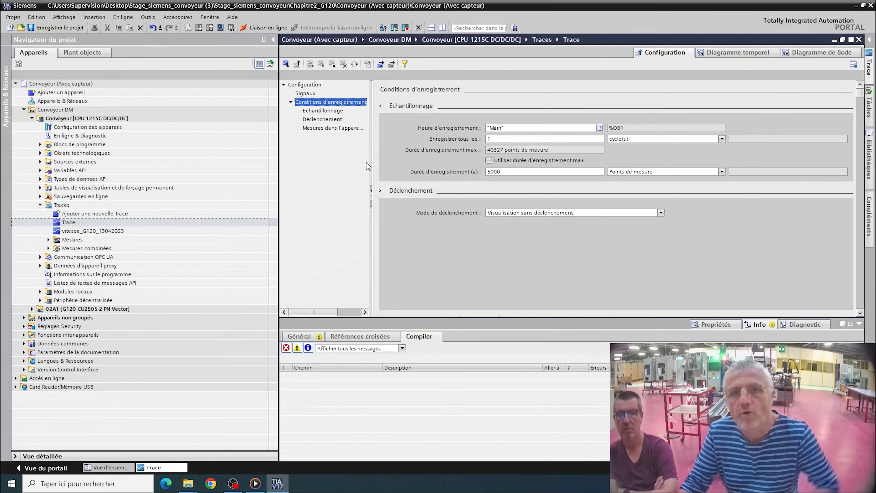
left_click(335, 112)
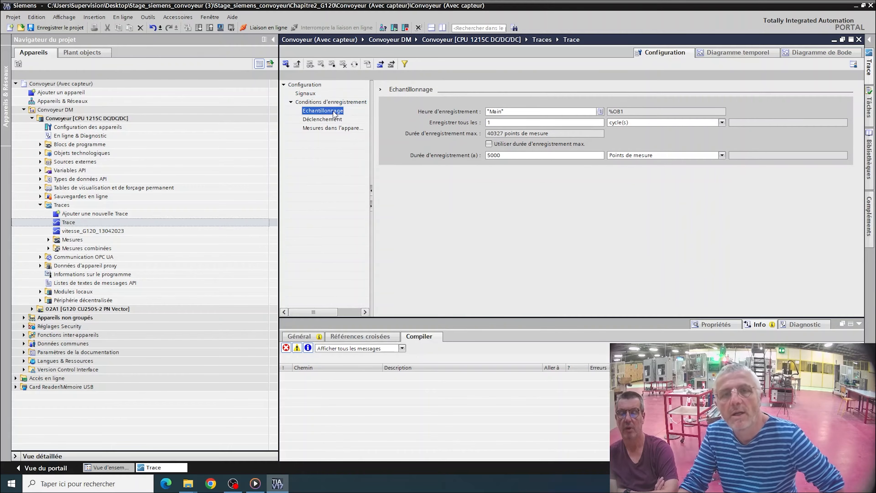
Step: Set the trace's trigger mode to "Déclenchement sur variable"
left_click(334, 120)
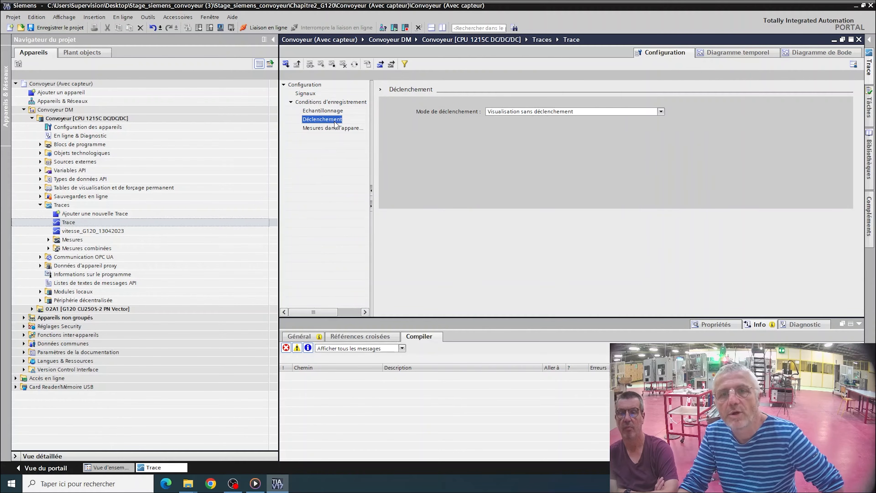
left_click(661, 111)
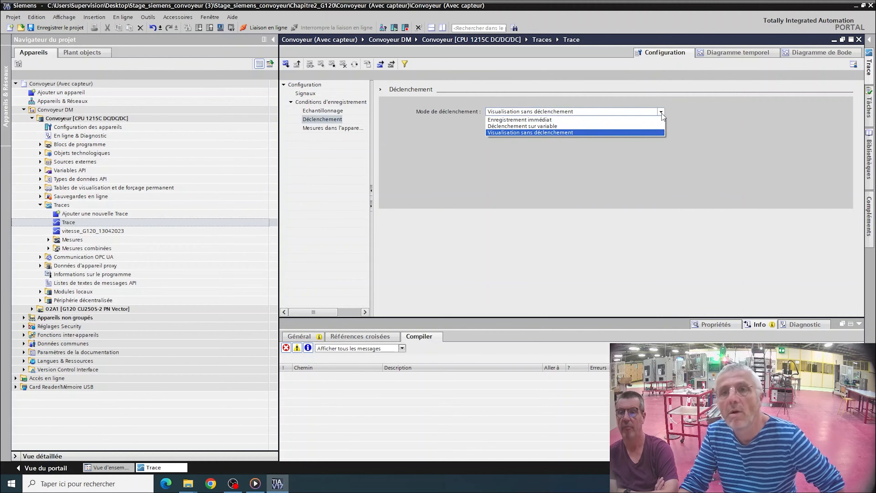
left_click(558, 127)
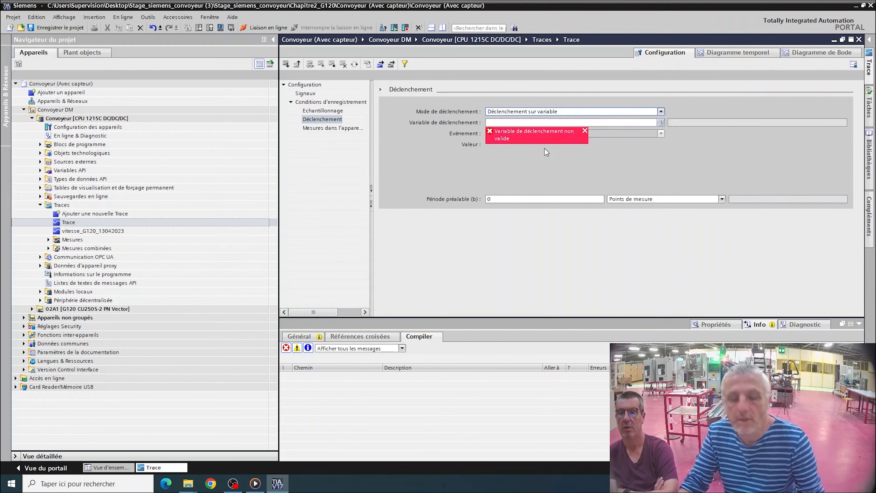
Step: Set the trace's trigger variable to the conveyor entry sensor %I1.0 and the trigger event to "Front montant"
type("v")
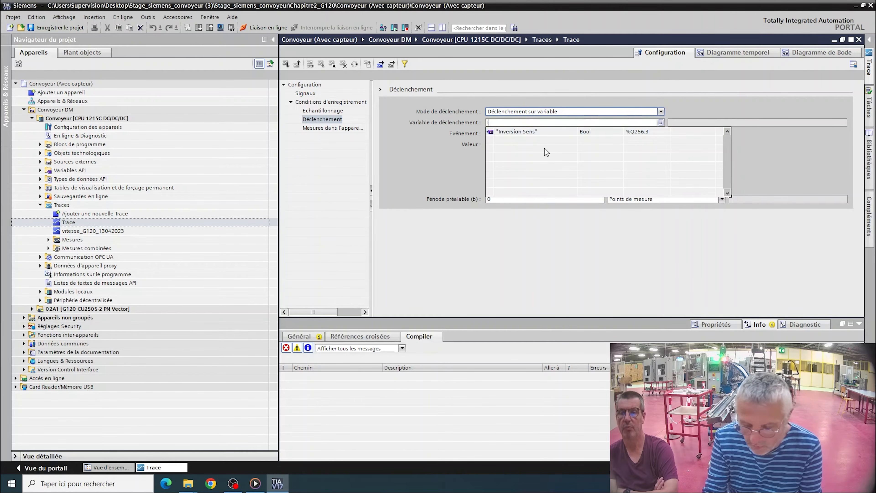
key("BackSpace")
type("%")
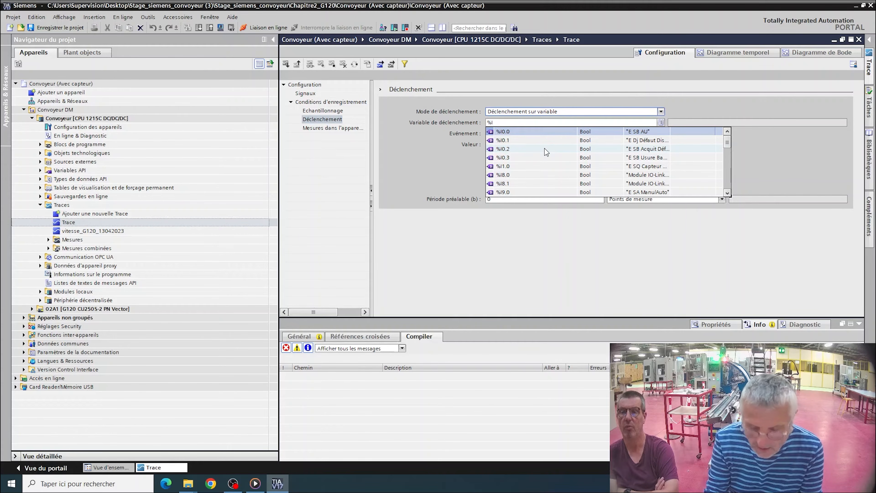
type("I")
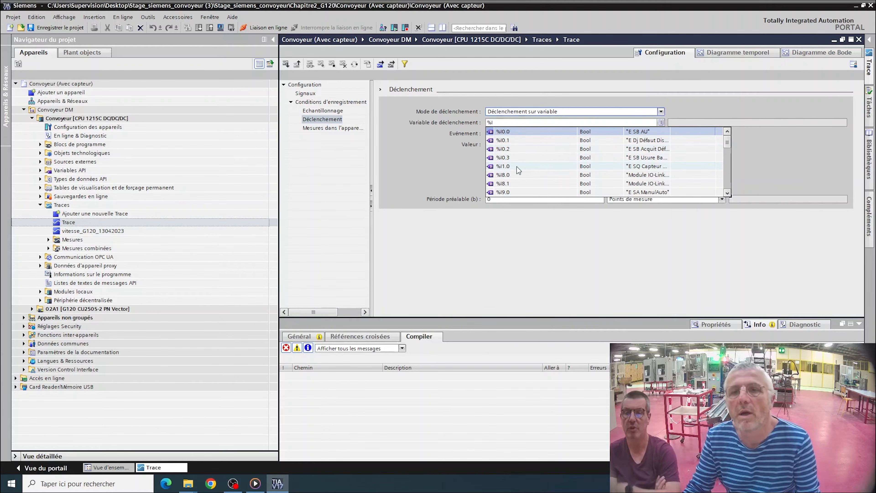
left_click(516, 166)
left_click(536, 147)
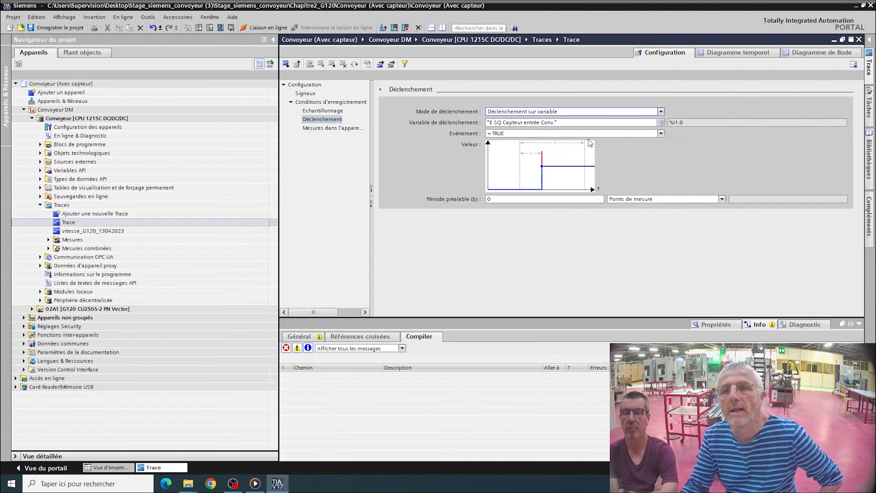
left_click(631, 134)
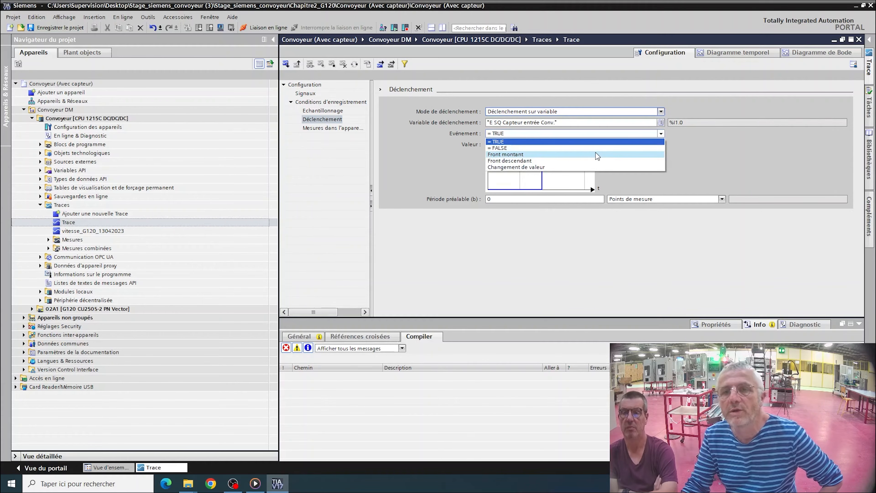
left_click(568, 154)
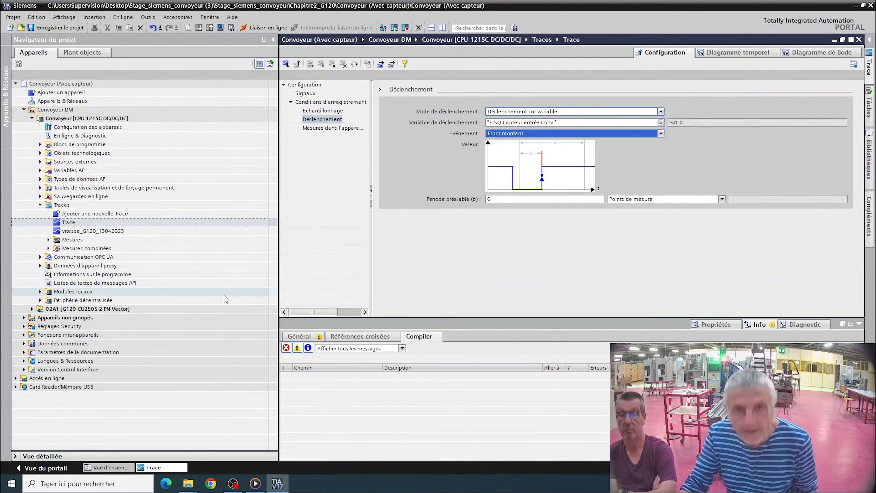
Step: Transfer the trace configuration to the CPU, approving the connection to the device, and activate the recording
left_click(345, 129)
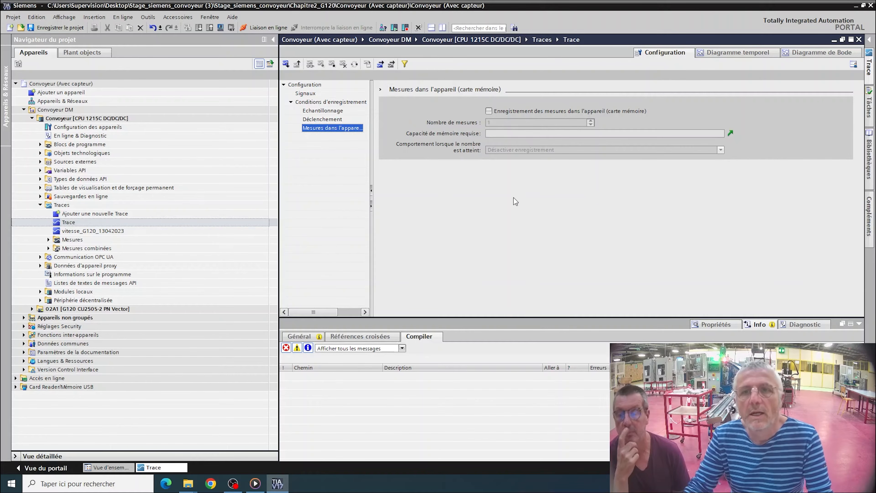
left_click(286, 64)
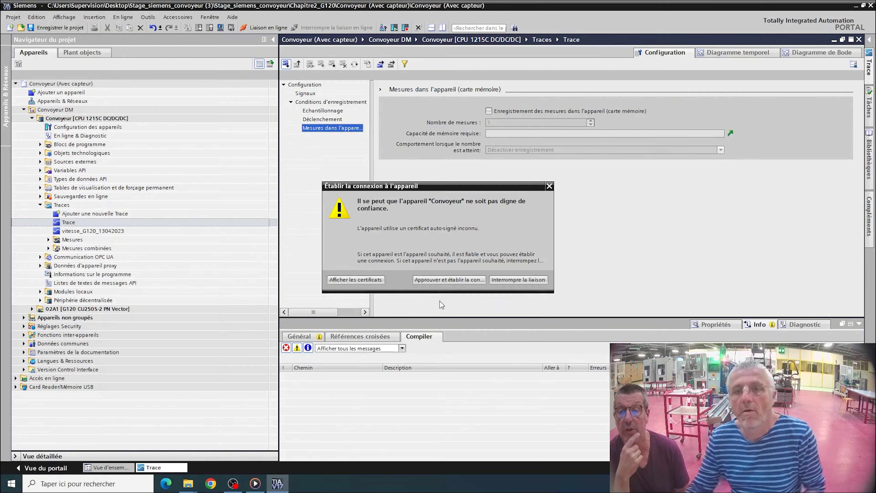
left_click(469, 280)
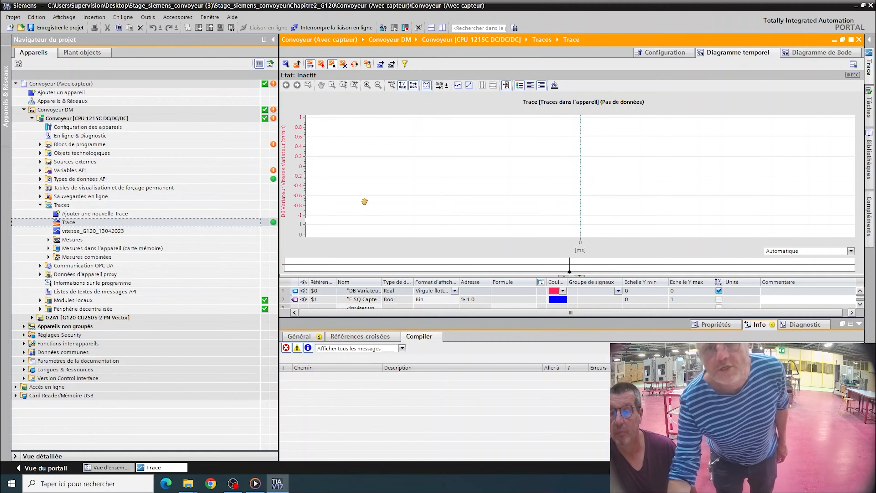
left_click(322, 66)
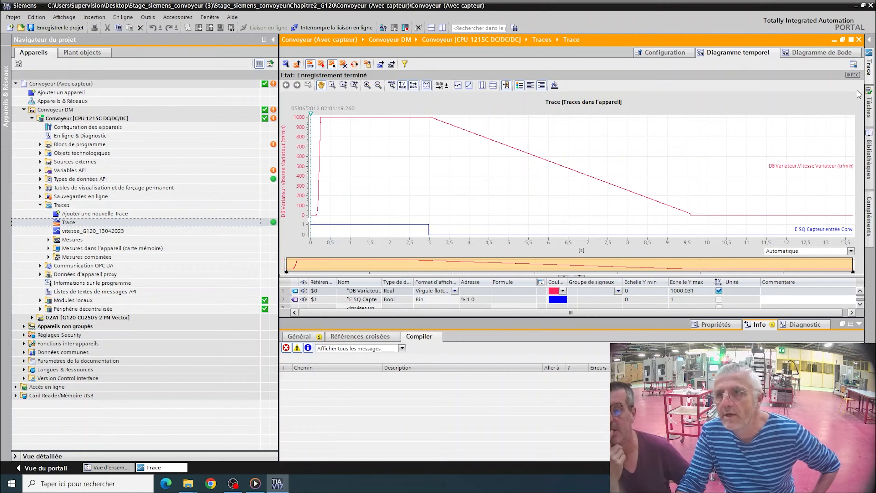
Step: Measure the deceleration ramp with vertical measuring cursors, placing t1 where the speed starts falling and t2 where it reaches zero
left_click(871, 76)
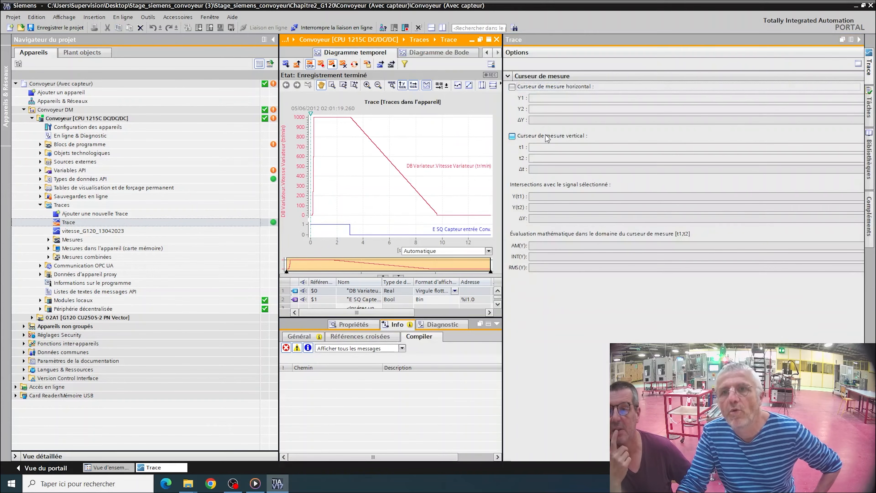
left_click(512, 136)
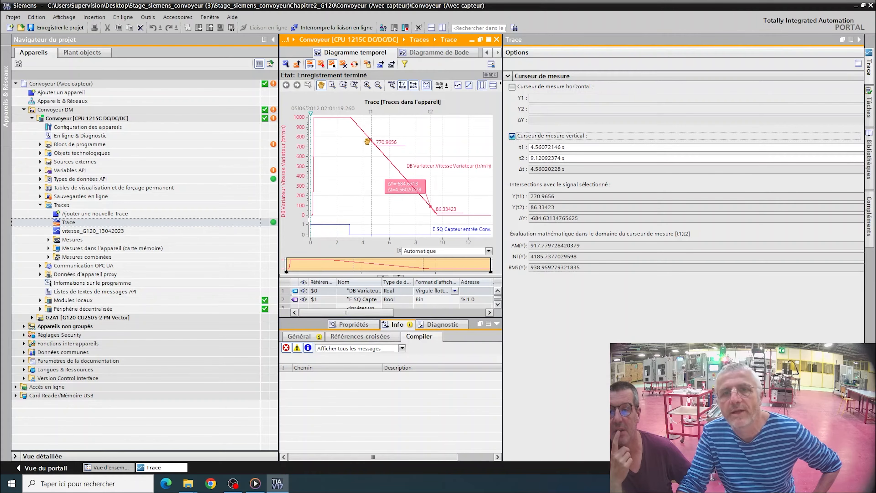
left_click_drag(371, 141, 351, 119)
left_click_drag(432, 207, 439, 215)
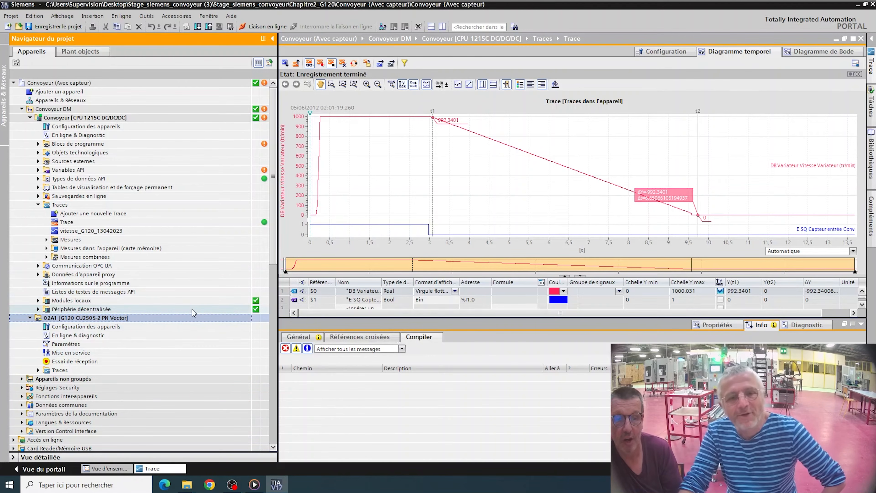
Step: Establish the online connection to the drive 02A1 [G120 CU250S-2 PN Vector]
left_click(31, 118)
left_click(30, 127)
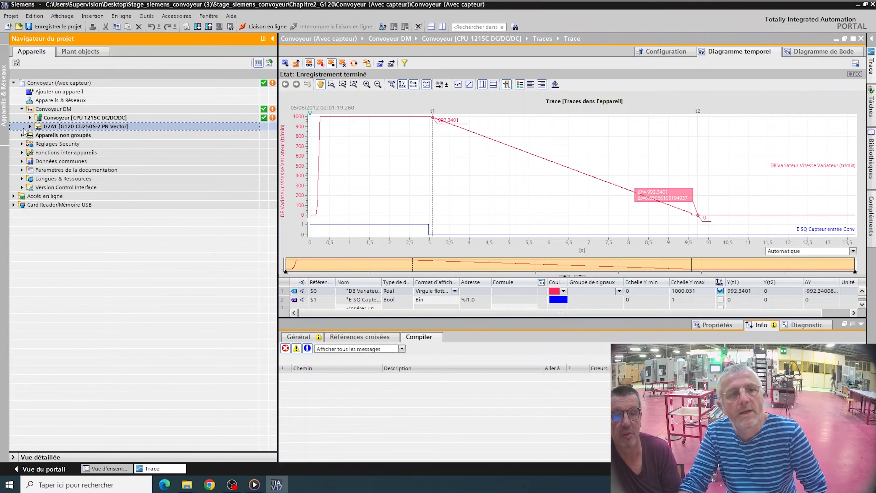
left_click(30, 126)
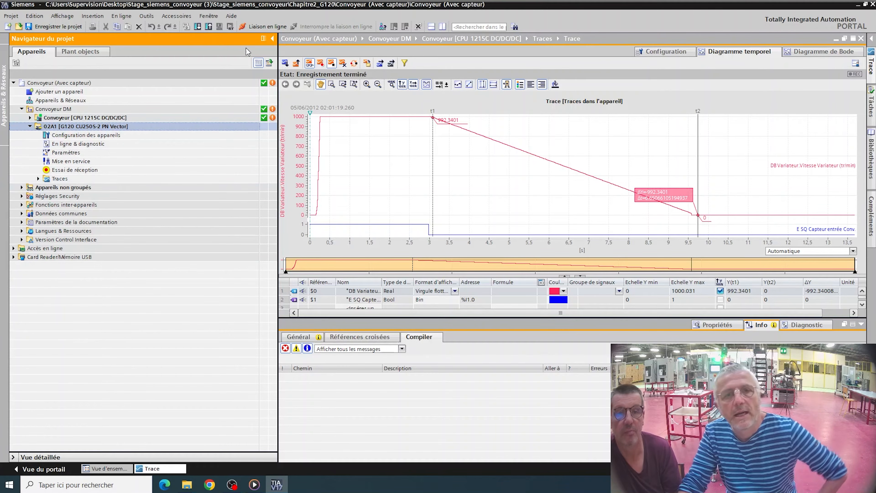
left_click(268, 27)
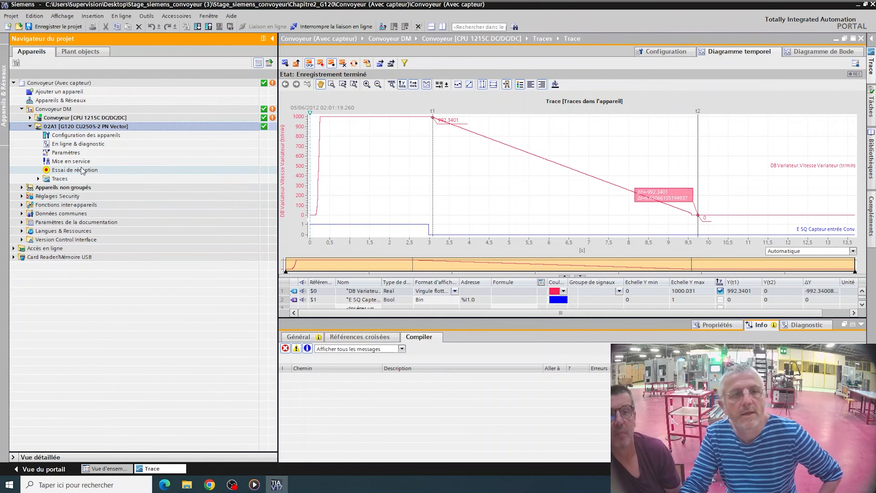
Step: Set the ramp-down time (Temps de descente, p1121) to 5 s in the ramp generator of drive 02A1's setpoint channel
left_click(79, 156)
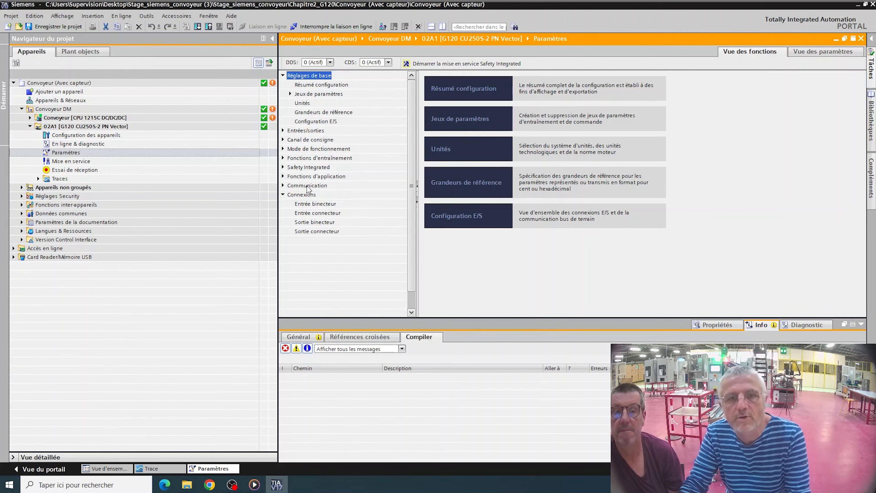
left_click(282, 139)
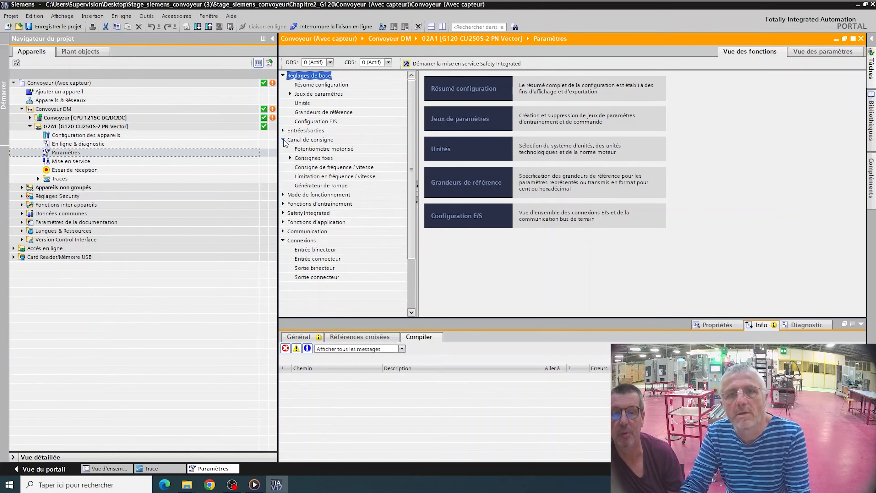
left_click(321, 186)
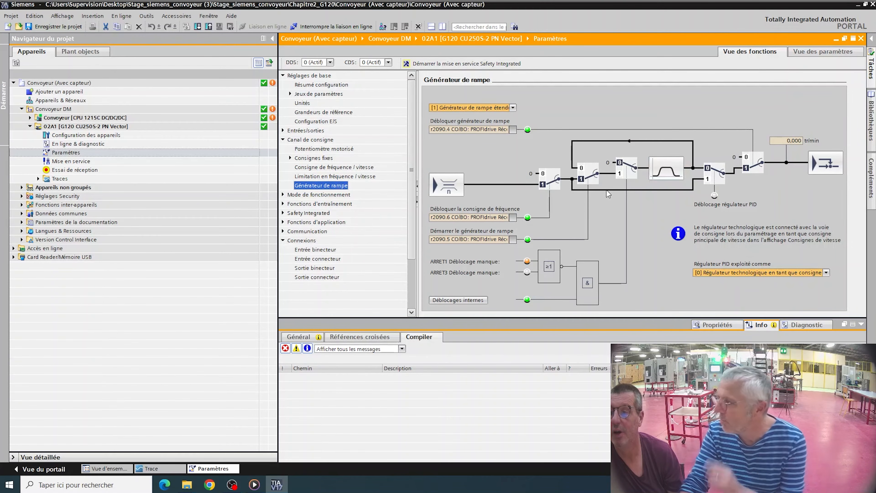
left_click(666, 171)
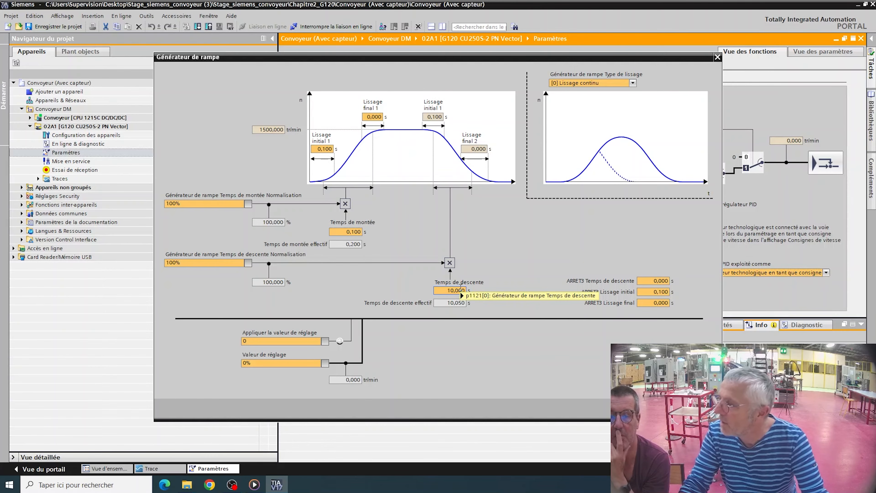
mouse_move(460, 292)
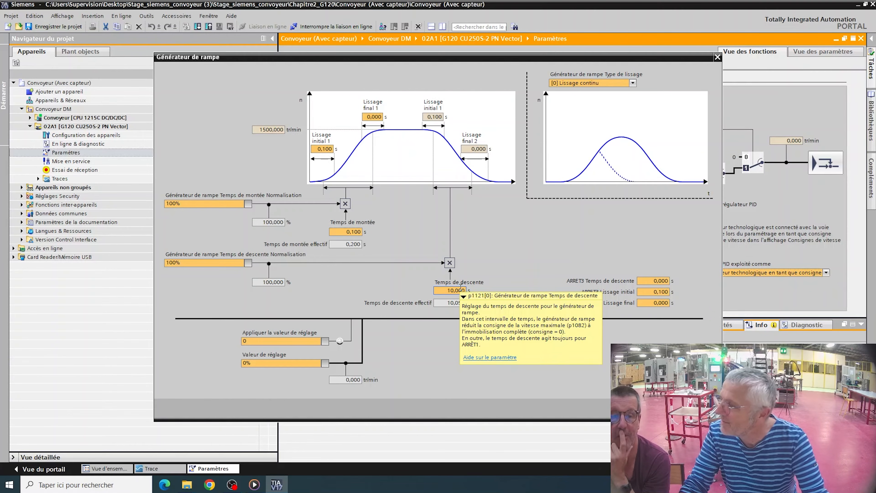
double_click(461, 290)
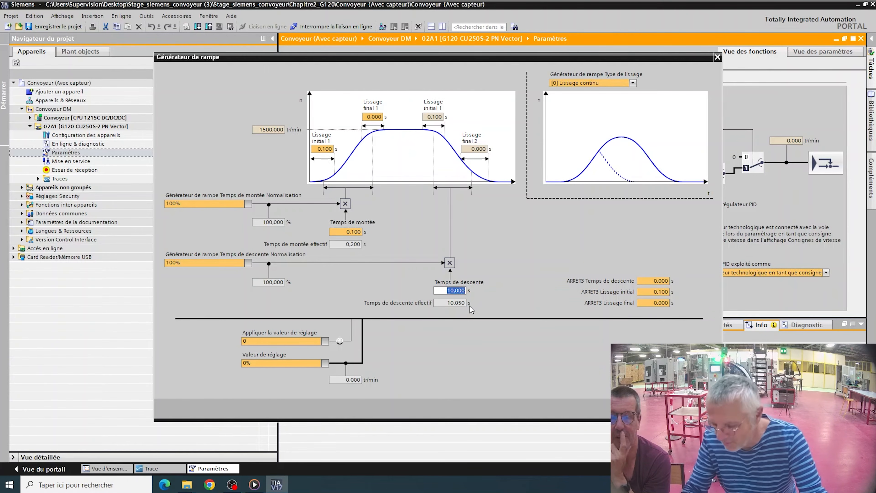
type("5")
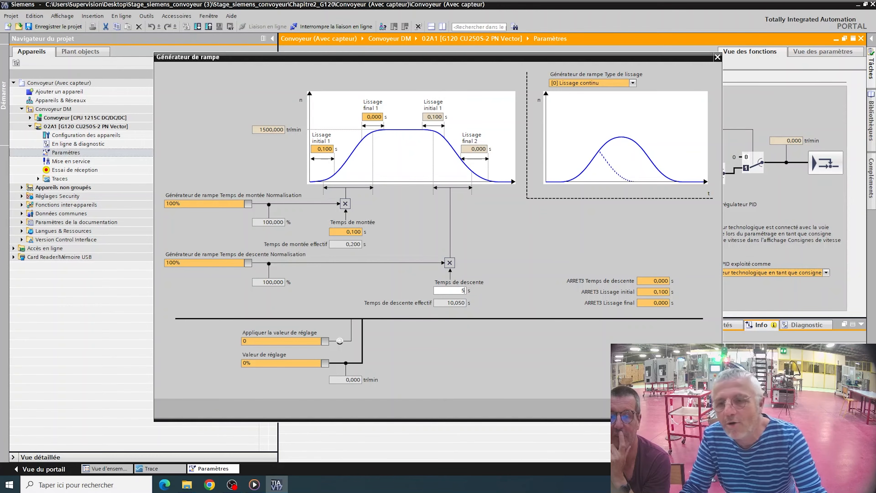
key("Return")
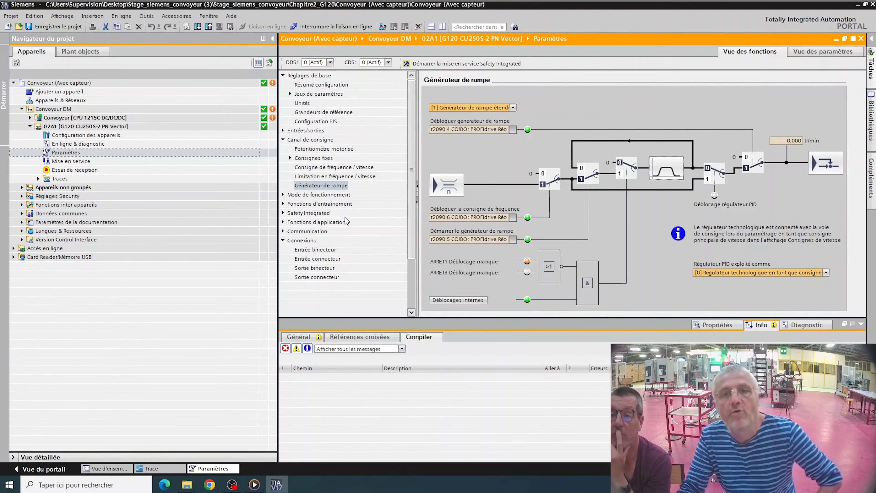
Step: Save the G120 drive's data from RAM to EEPROM through its online and diagnostic functions
left_click(93, 144)
double_click(93, 144)
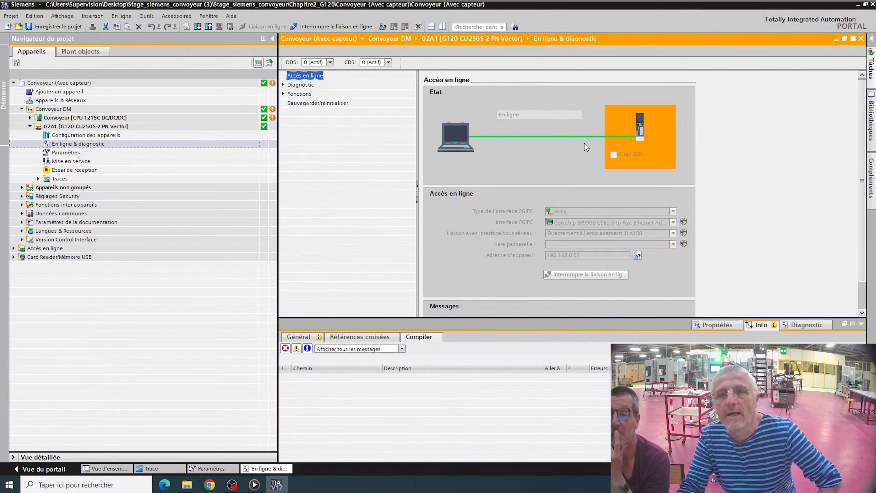
left_click(316, 103)
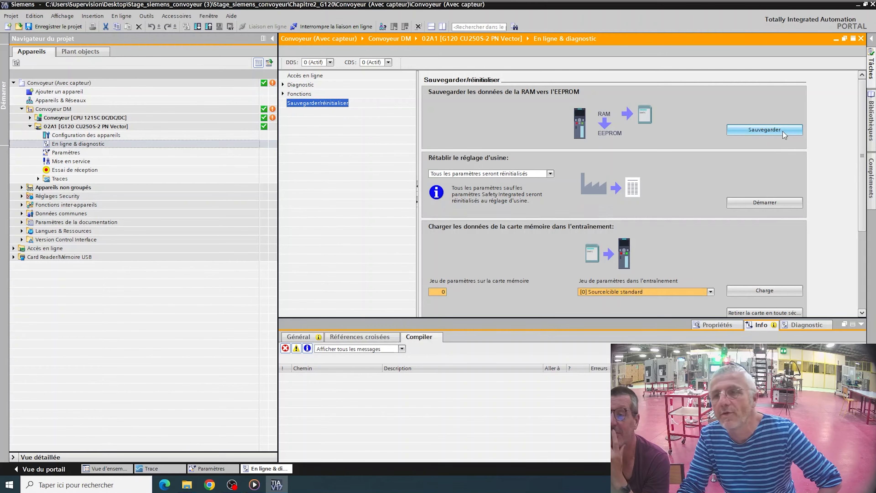
left_click(782, 131)
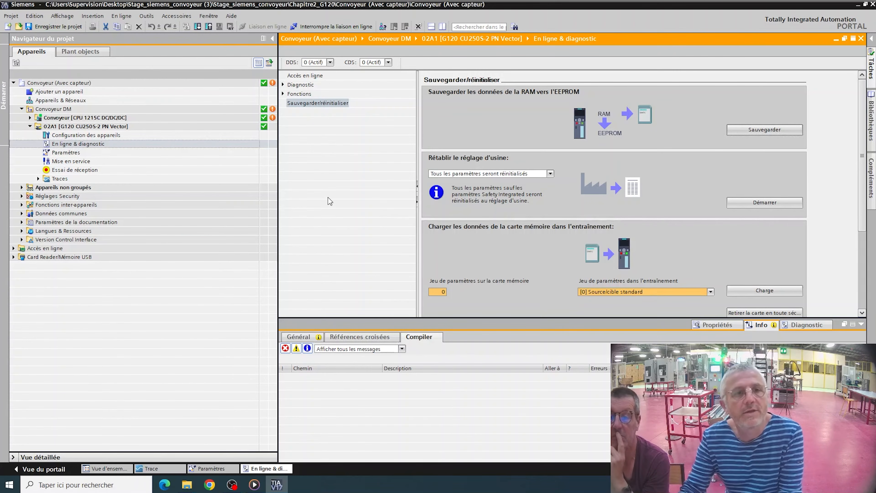
Step: Reopen the trace named Trace under the Convoyeur CPU and activate a new recording
left_click(29, 118)
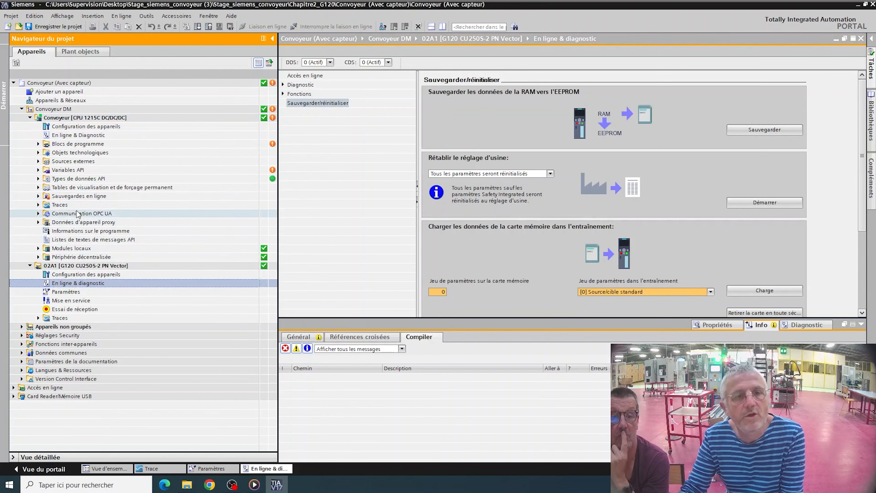
left_click(38, 204)
left_click(79, 224)
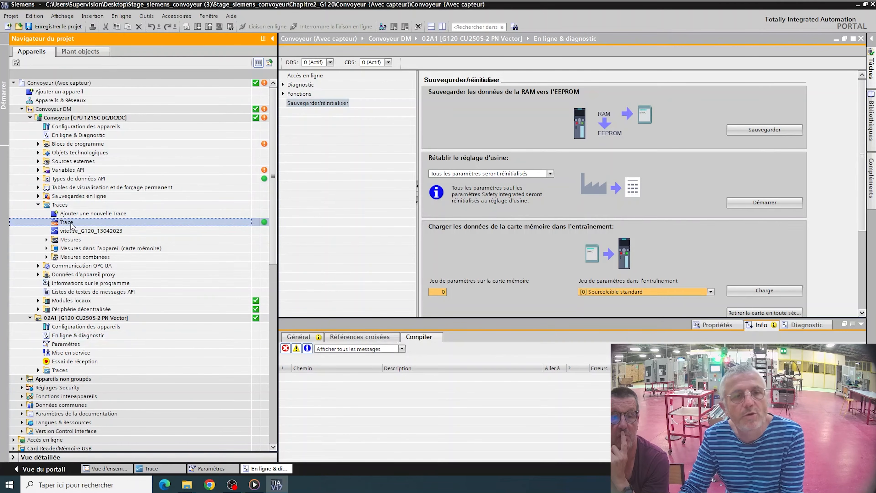
double_click(94, 223)
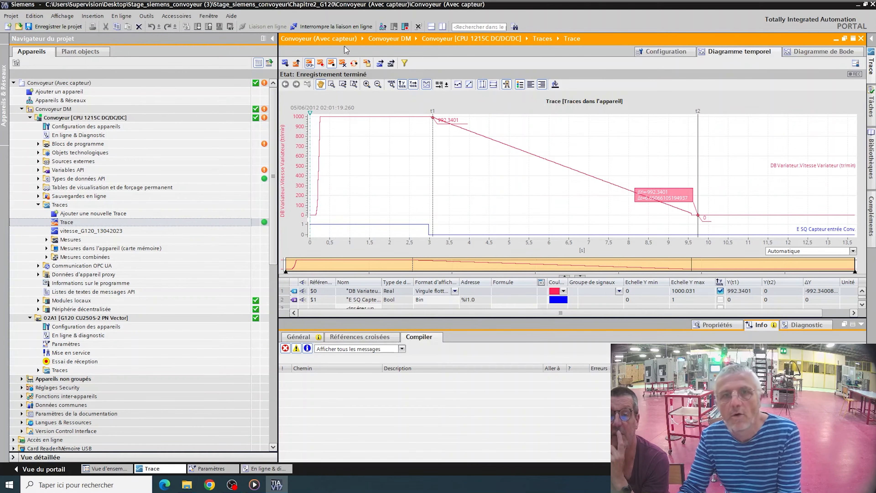
left_click(320, 63)
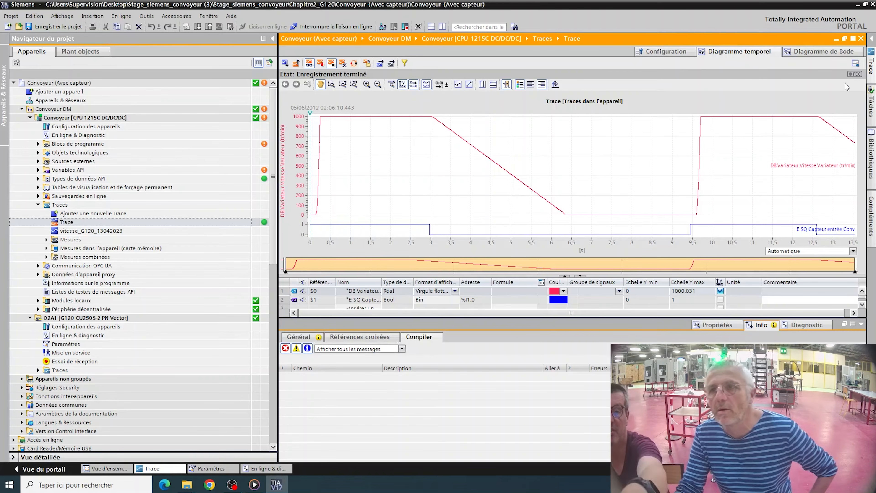
Step: Measure the new deceleration ramp with vertical cursors, placing t1 at about 3.05 s and t2 at about 6.34 s
left_click(871, 66)
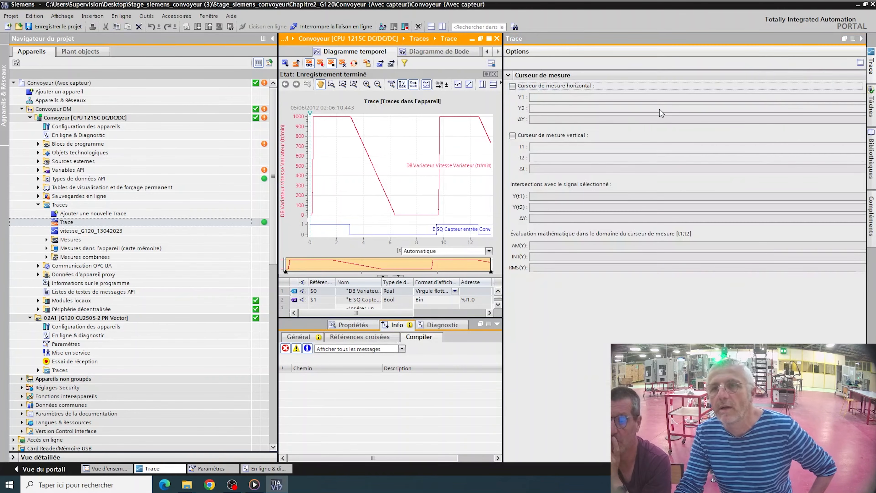
left_click(512, 136)
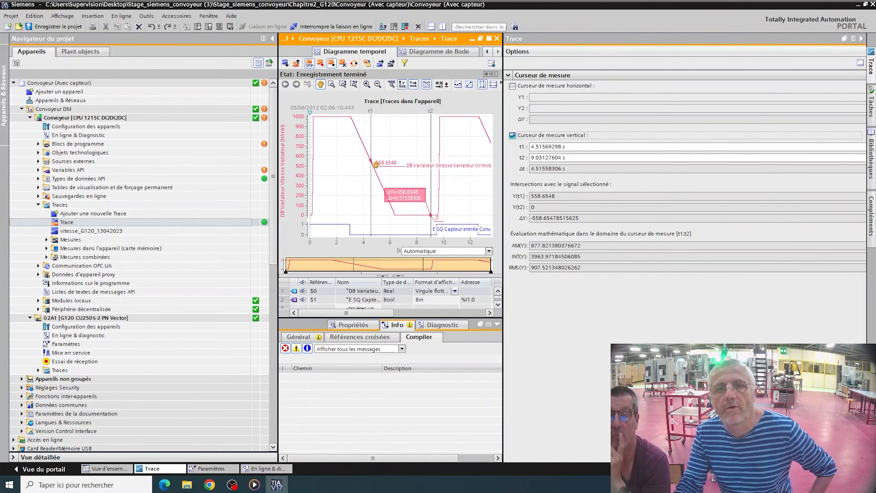
left_click_drag(370, 161, 351, 138)
left_click_drag(430, 217, 395, 217)
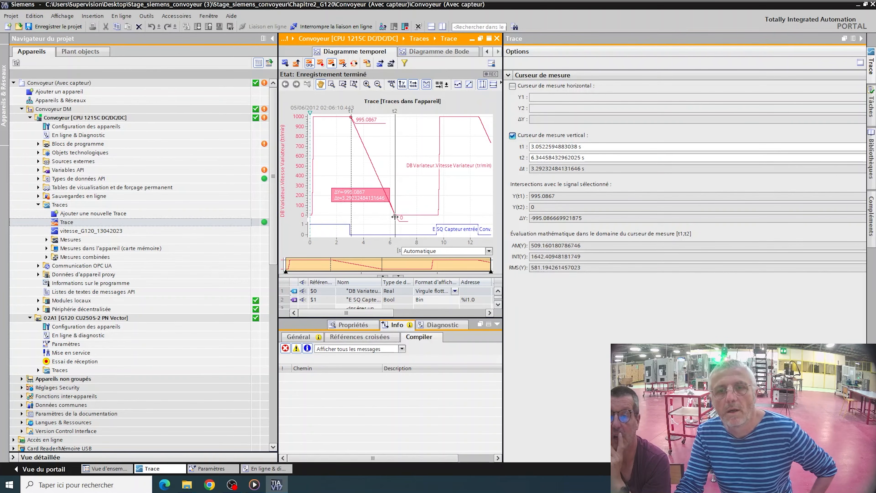